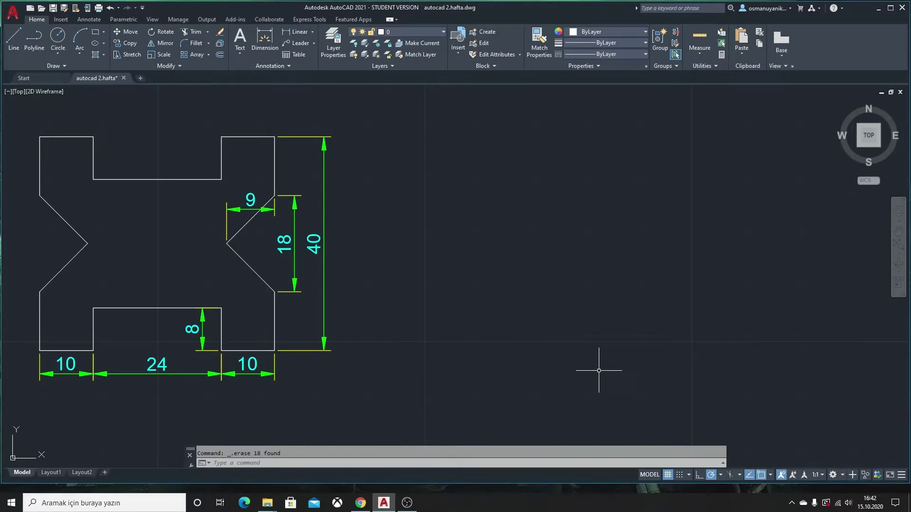
# Toggle polar tracking off and back on, then start a line beside the reference
pyautogui.click(712, 475)
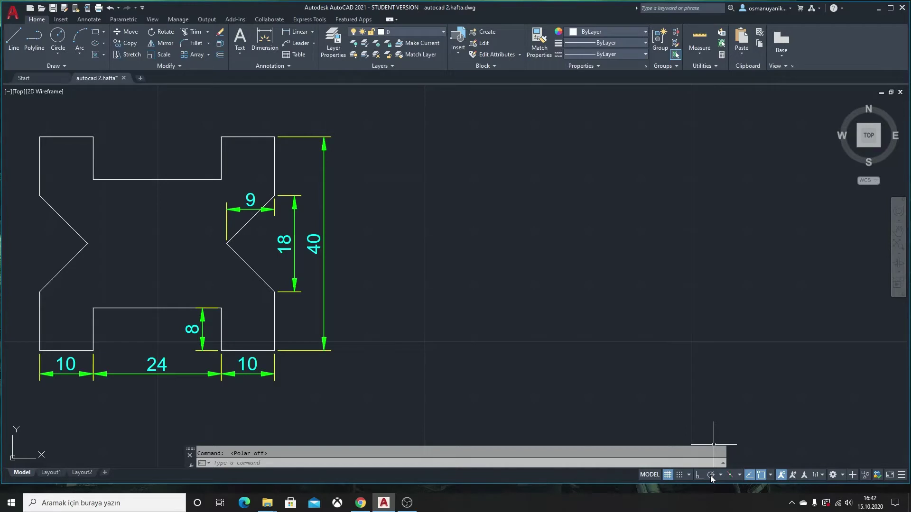
pyautogui.click(711, 475)
pyautogui.write('l')
pyautogui.press('Return')
pyautogui.click(412, 342)
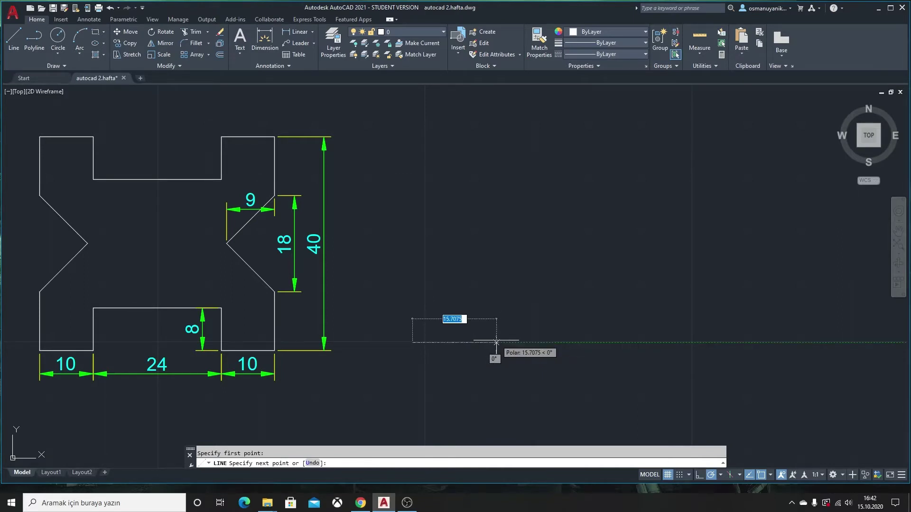
# Draw the stepped 10-8-24-8-10 bottom edge and an 11-unit right-side rise
pyautogui.write('10')
pyautogui.press('Return')
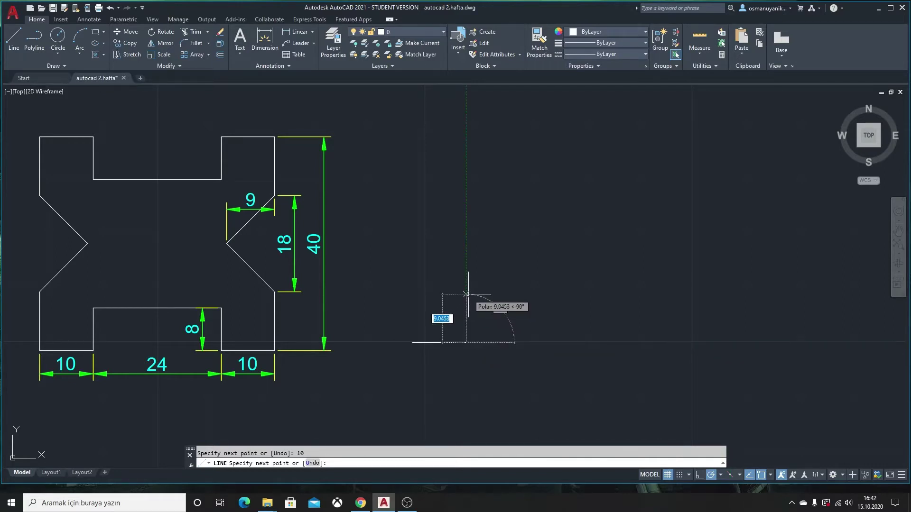
pyautogui.write('8')
pyautogui.press('Return')
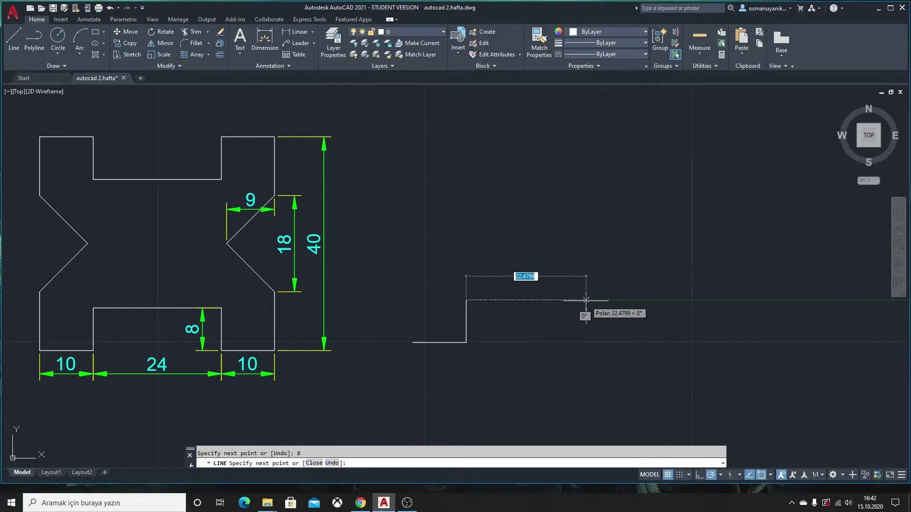
pyautogui.write('24')
pyautogui.press('Return')
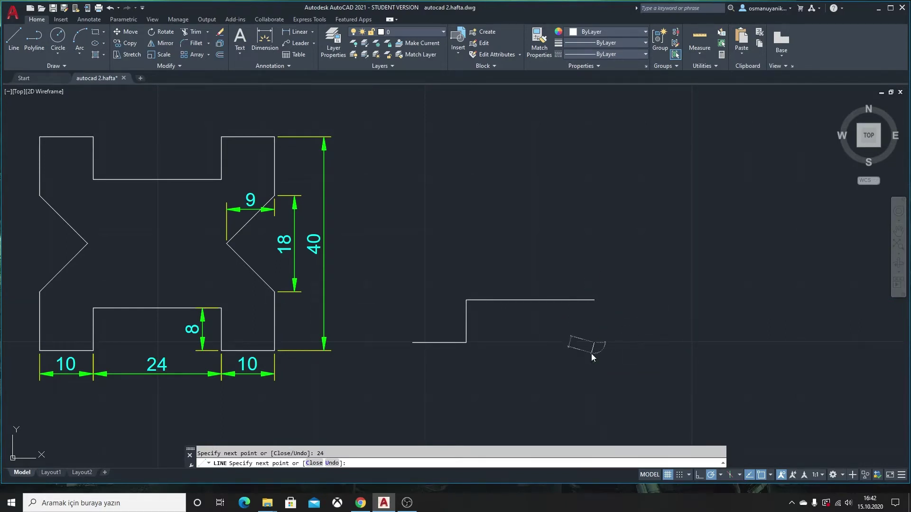
pyautogui.write('8')
pyautogui.press('Return')
pyautogui.write('1')
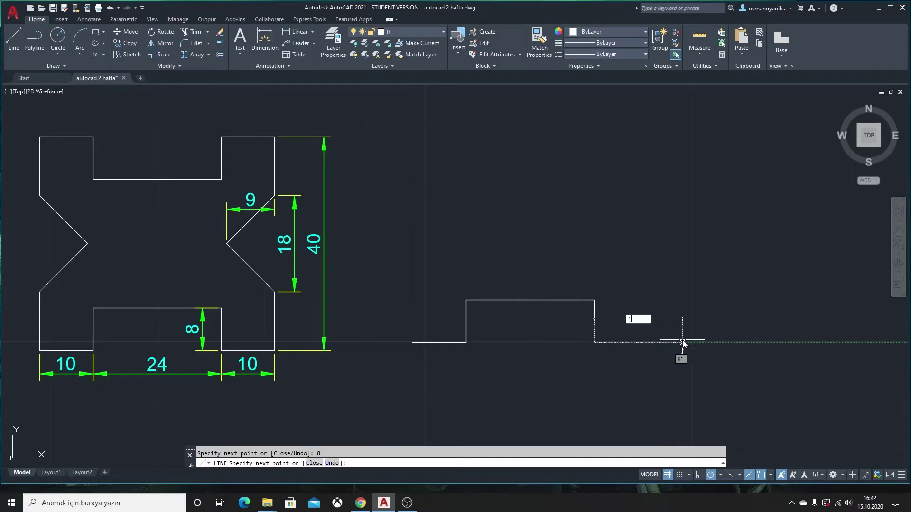
pyautogui.write('0')
pyautogui.press('Return')
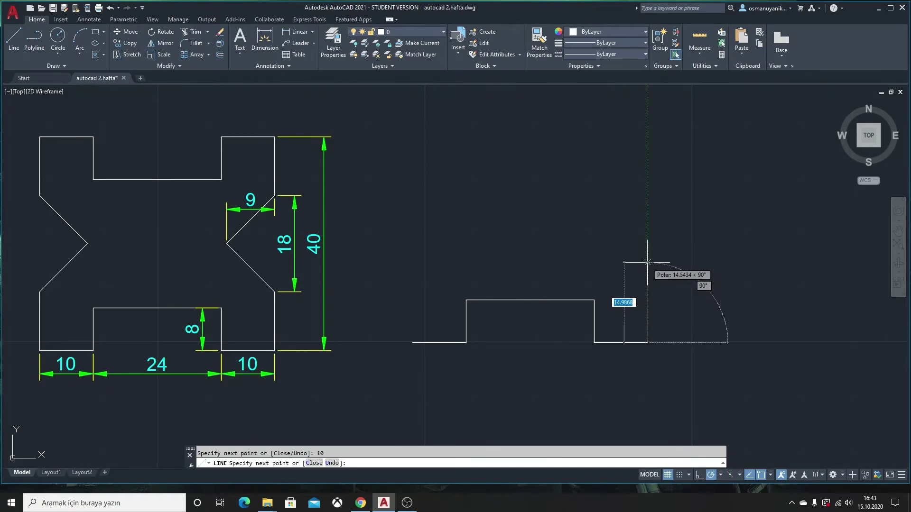
pyautogui.write('11')
pyautogui.press('Return')
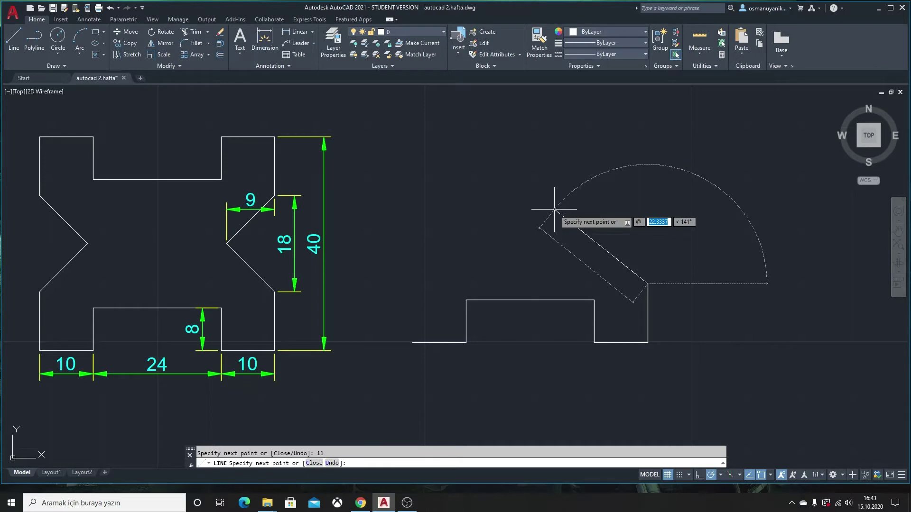
# Draw the right-side V-notch diagonals (-9,9 and @9,9), then an 11-unit rise
pyautogui.write('-9')
pyautogui.press('Tab')
pyautogui.write('9')
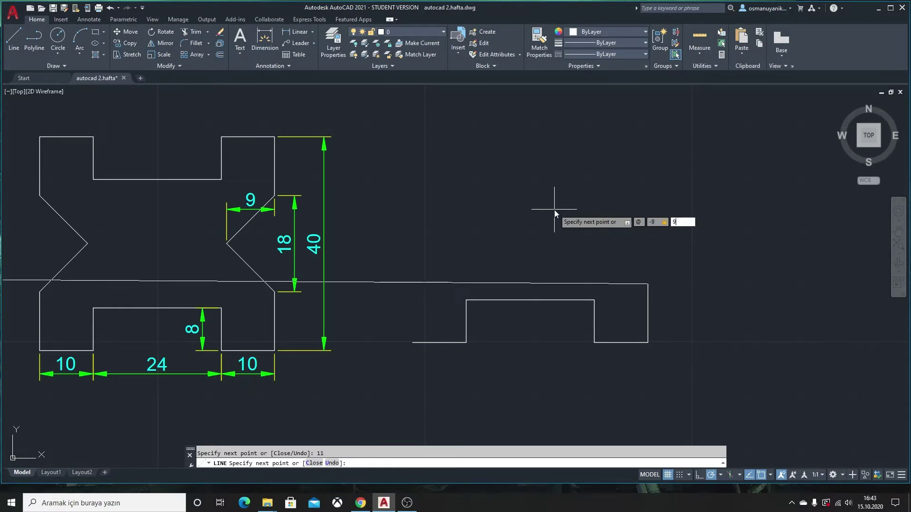
pyautogui.press('Return')
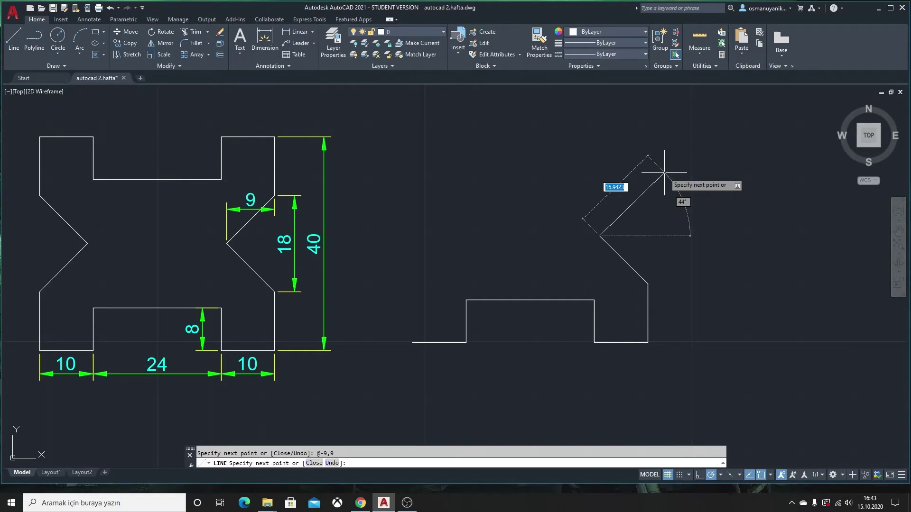
pyautogui.write('@')
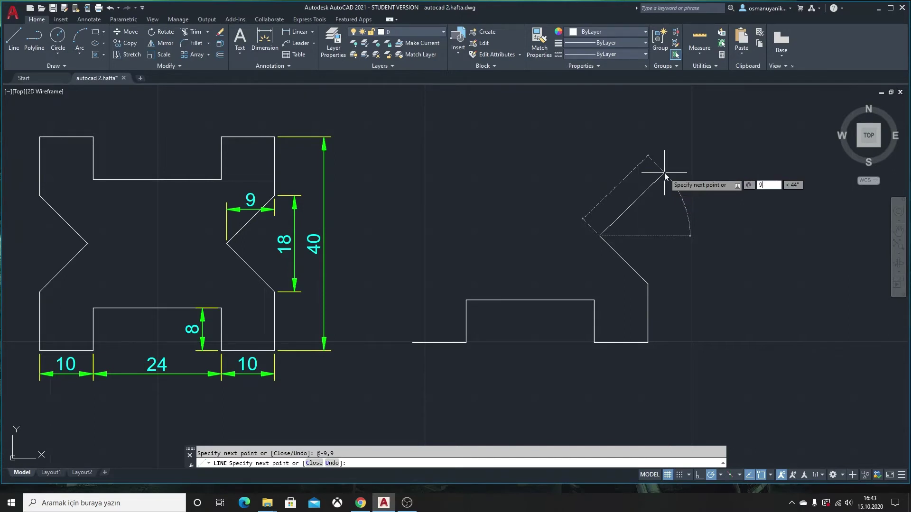
pyautogui.write('9,9')
pyautogui.press('Return')
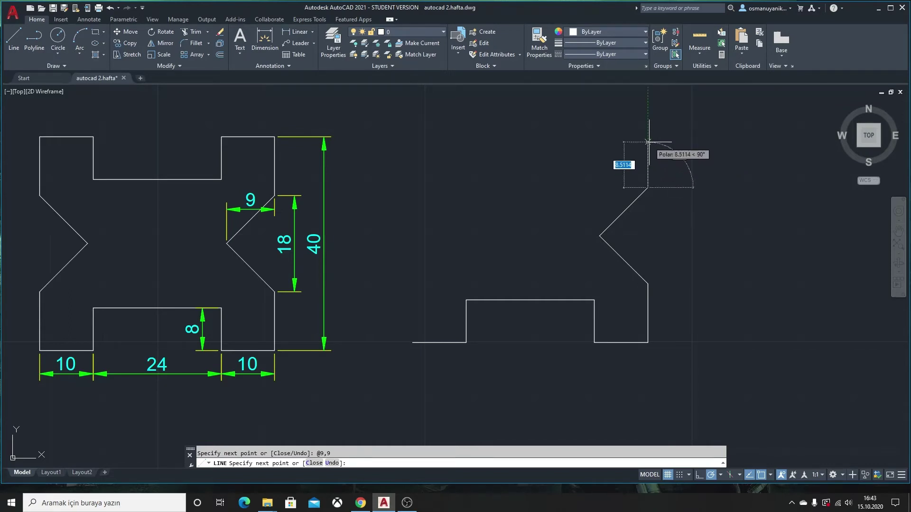
pyautogui.write('11')
pyautogui.press('Return')
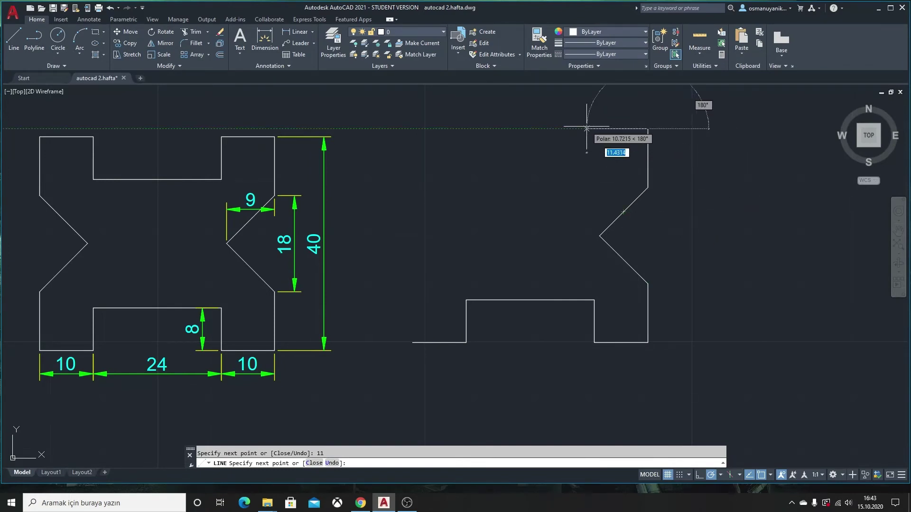
# Draw the top edge: 10 across, 8 down, 24 across, 8 up, then 10 to the corner
pyautogui.write('10')
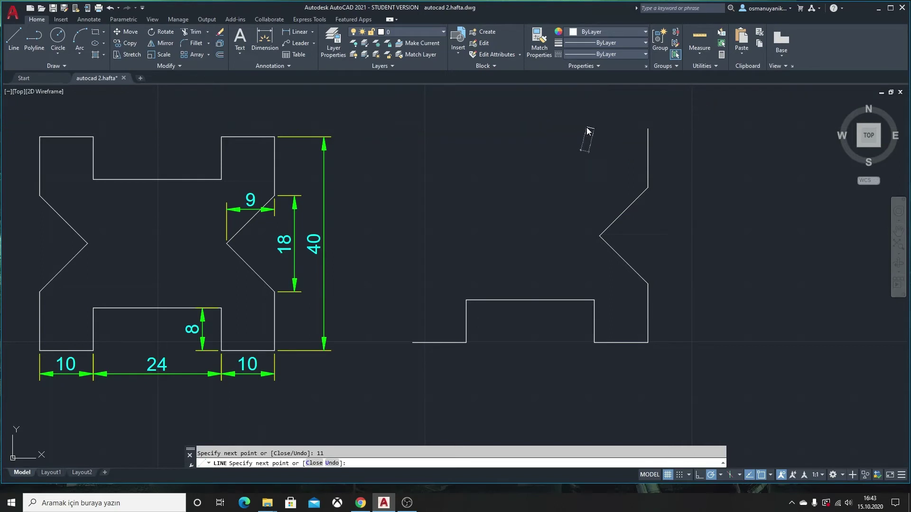
pyautogui.press('Return')
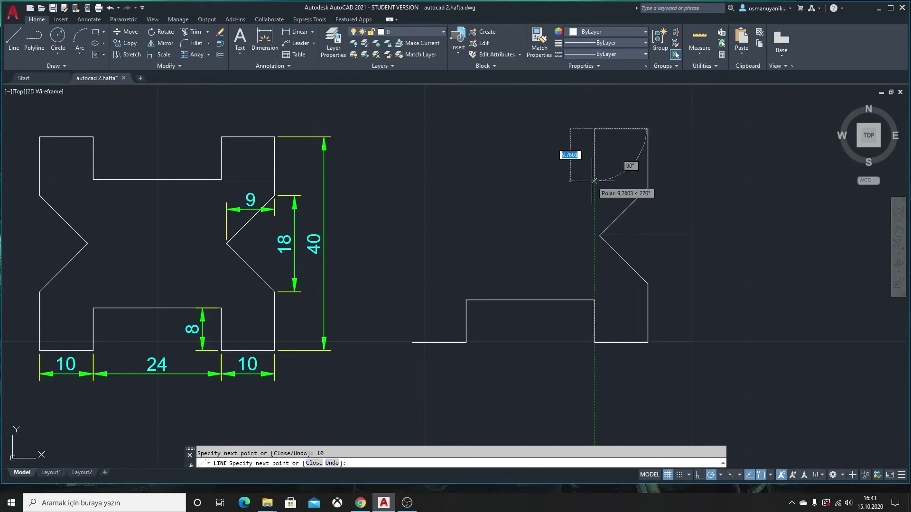
pyautogui.write('8')
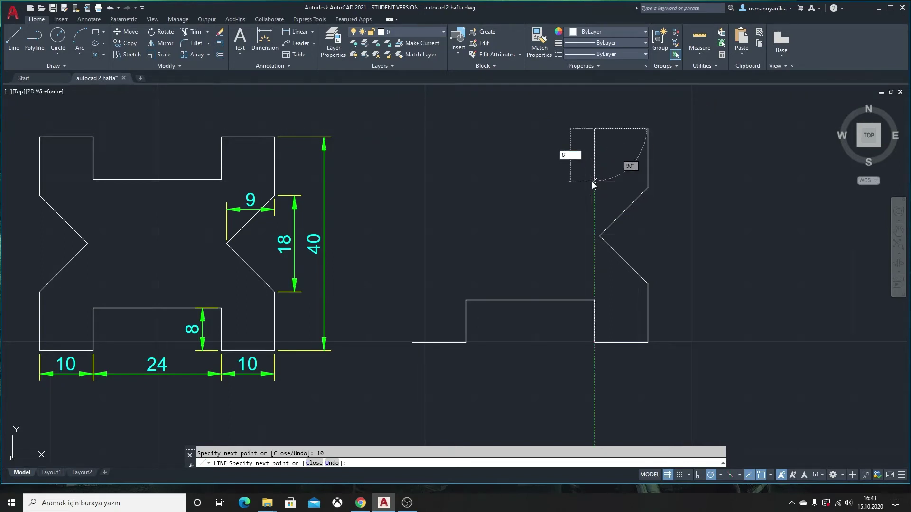
pyautogui.press('Return')
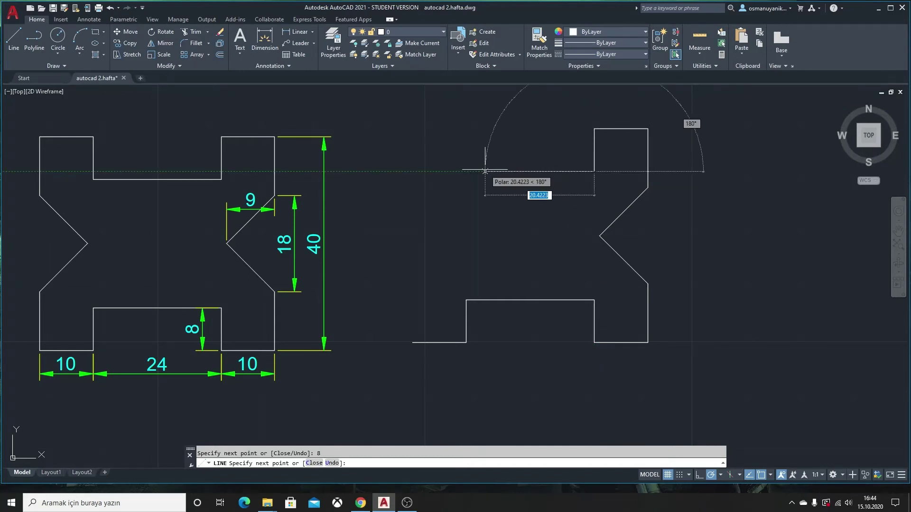
pyautogui.write('24')
pyautogui.press('Return')
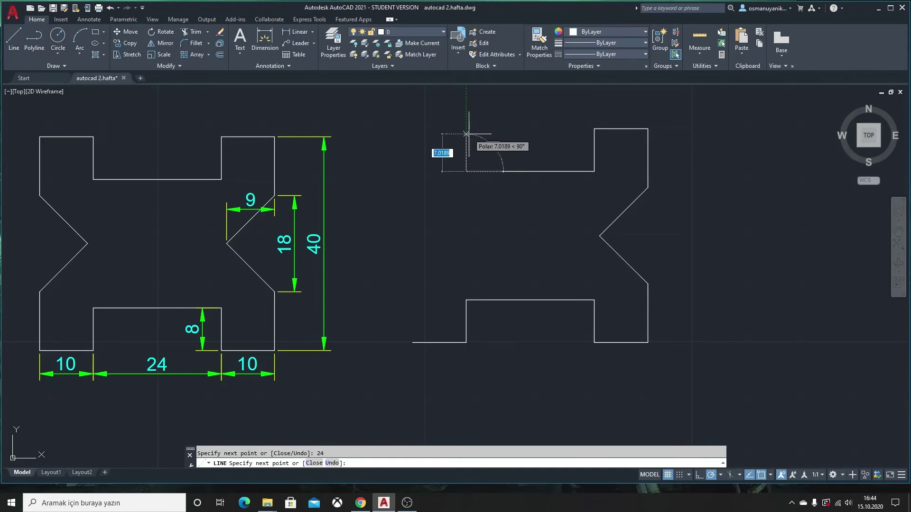
pyautogui.write('8')
pyautogui.press('Return')
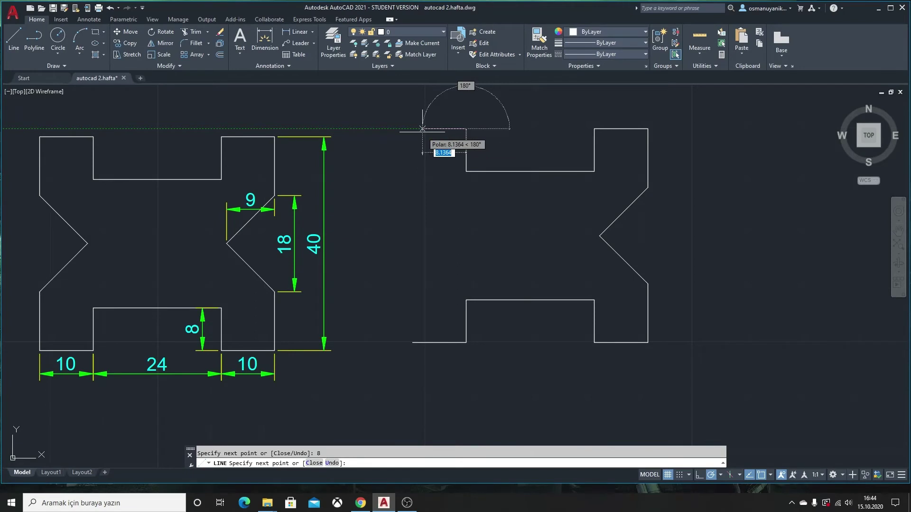
pyautogui.write('10')
pyautogui.press('Return')
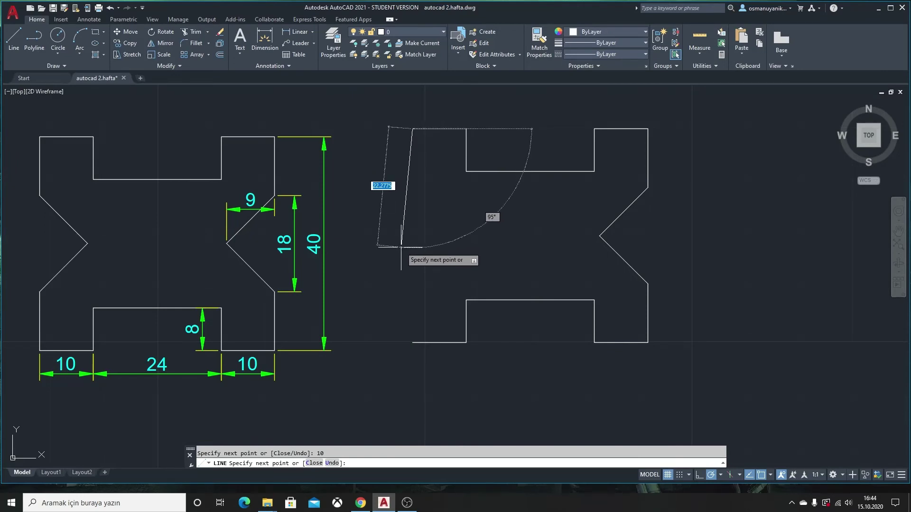
# Draw an 11-unit left side, undo the slanted attempt, and redraw it straight down
pyautogui.write('11')
pyautogui.press('Return')
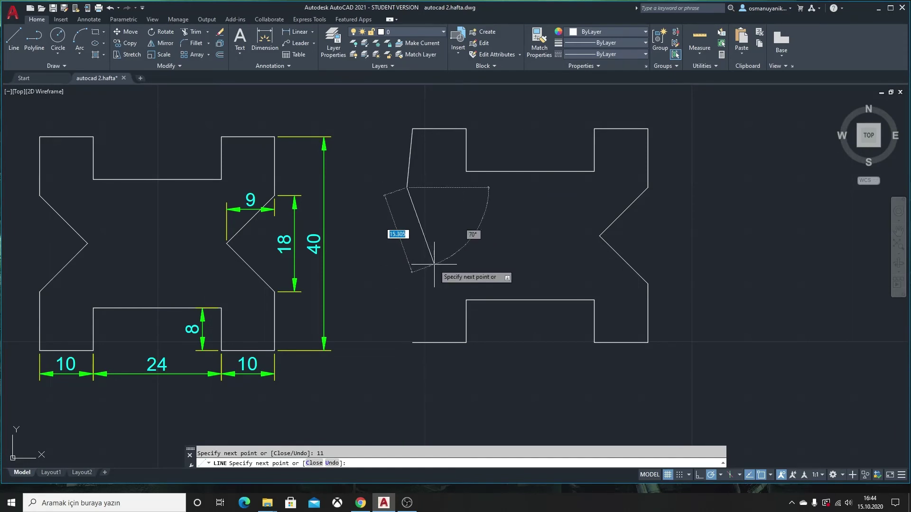
pyautogui.write('u')
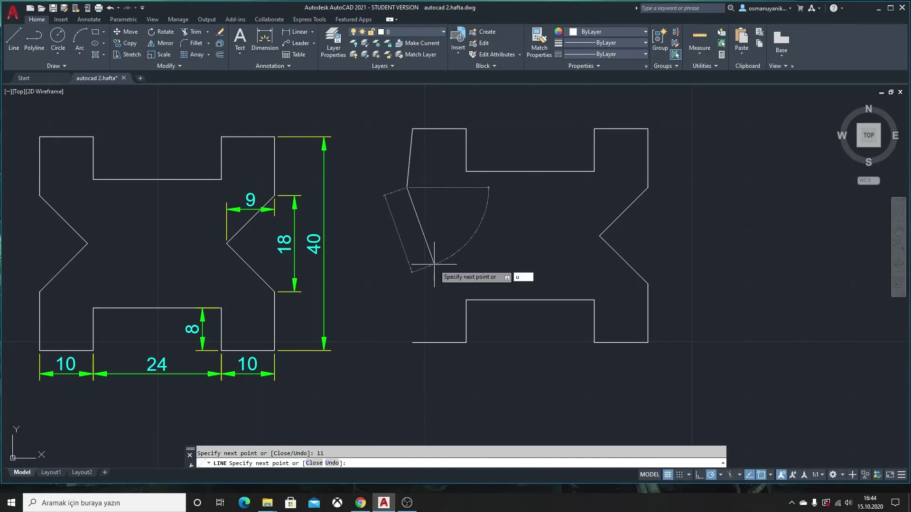
pyautogui.press('Return')
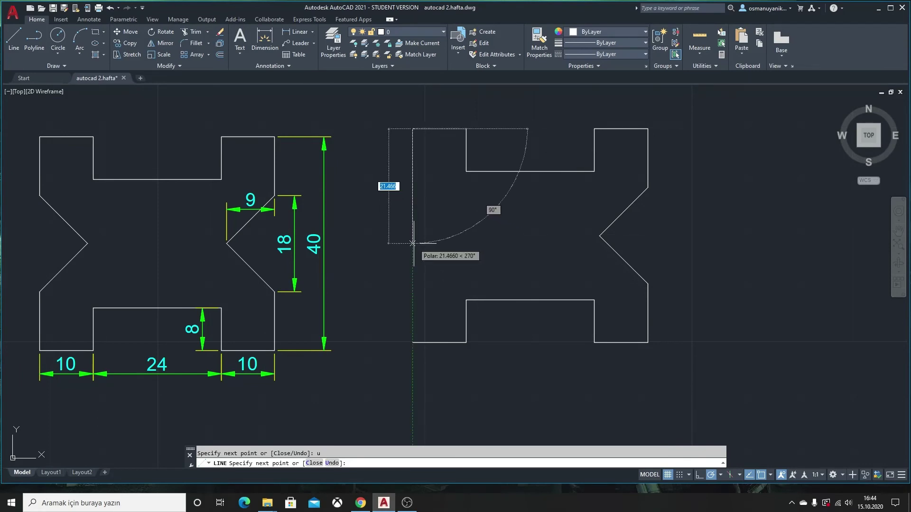
pyautogui.write('11')
pyautogui.press('Return')
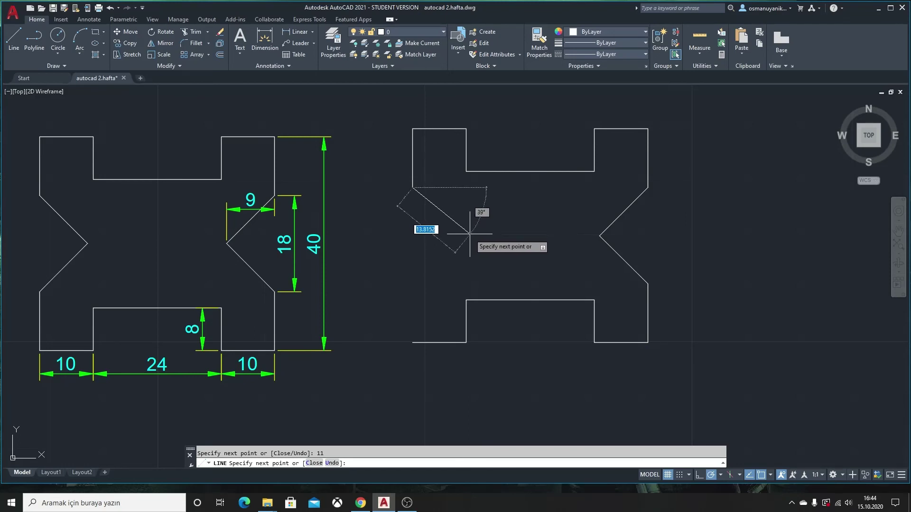
# Draw the left-side V-notch diagonals (9,-9 and @-9,-9)
pyautogui.press('Tab')
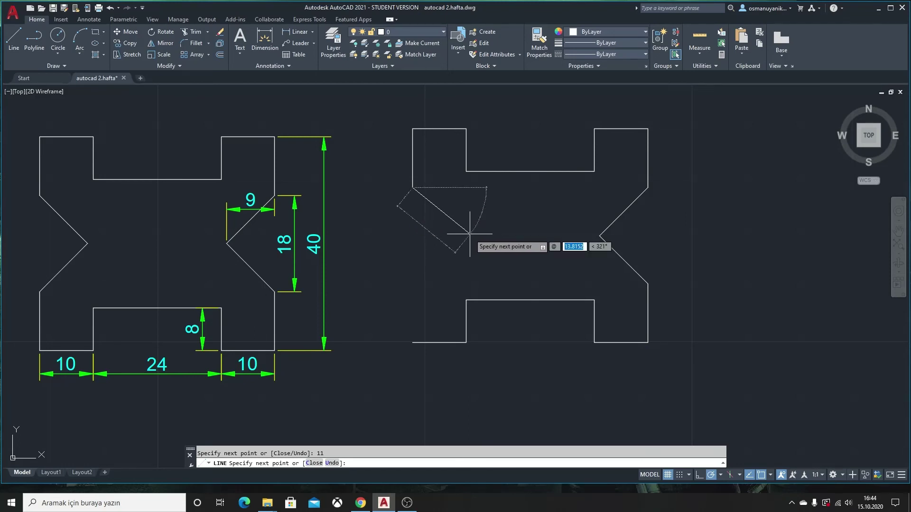
pyautogui.write('9')
pyautogui.press('Tab')
pyautogui.write('-9')
pyautogui.press('Return')
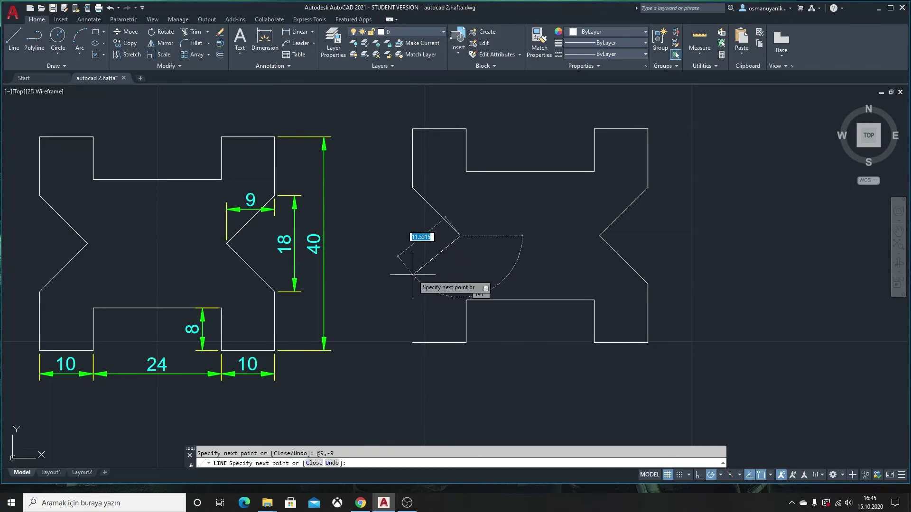
pyautogui.write('@-9,')
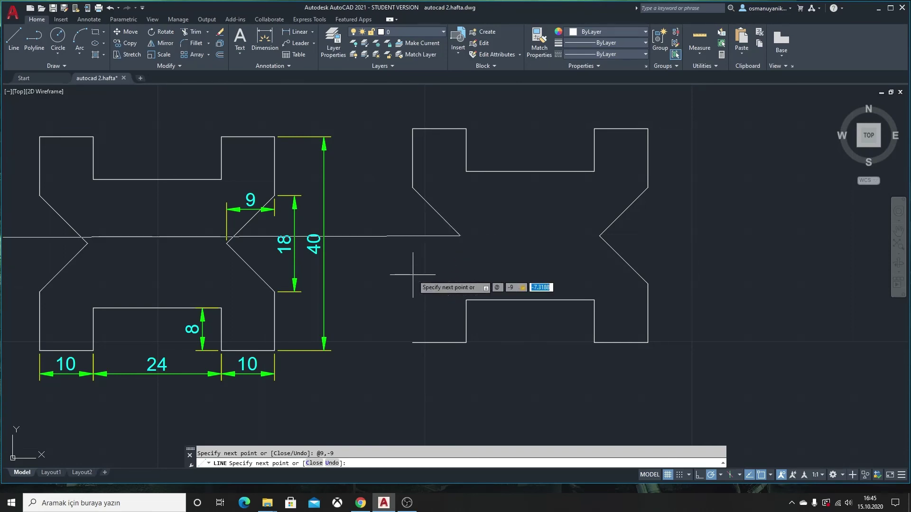
pyautogui.write('-9')
pyautogui.press('Return')
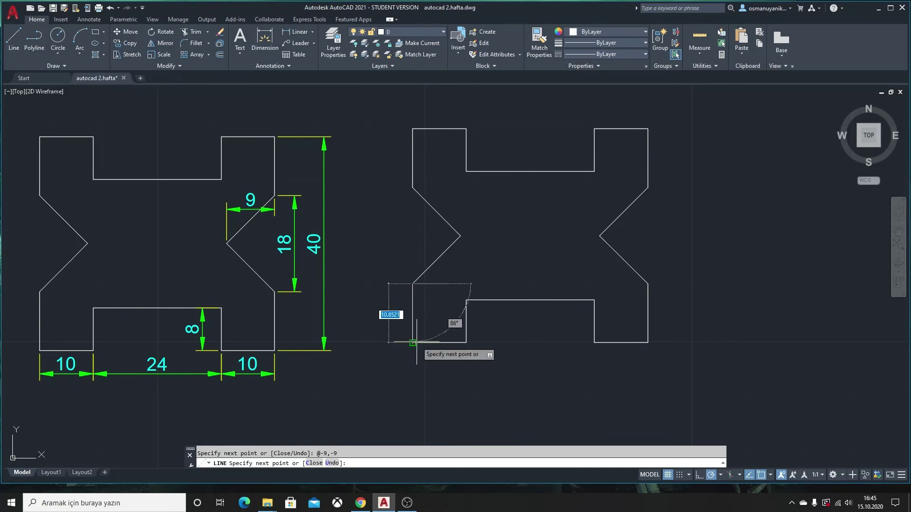
# End the left side at the bottom-left corner and close the outline
pyautogui.click(413, 343)
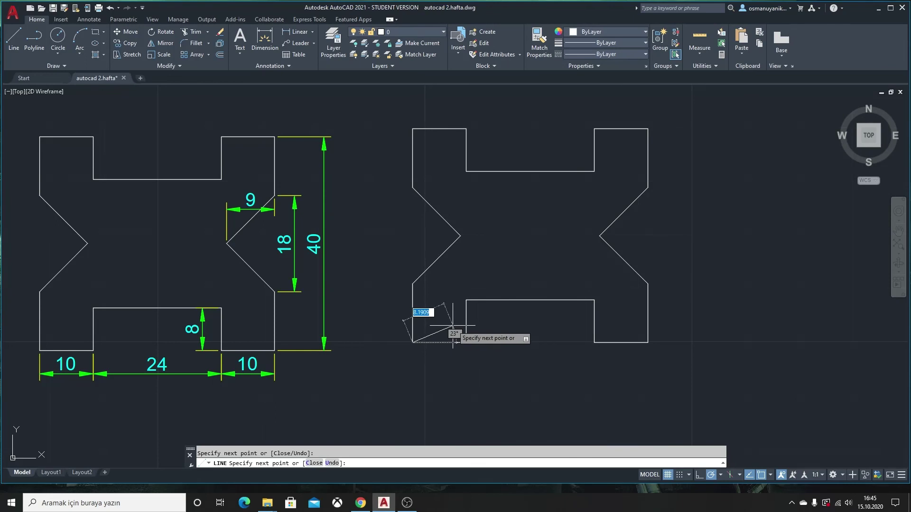
pyautogui.write('c')
pyautogui.press('Return')
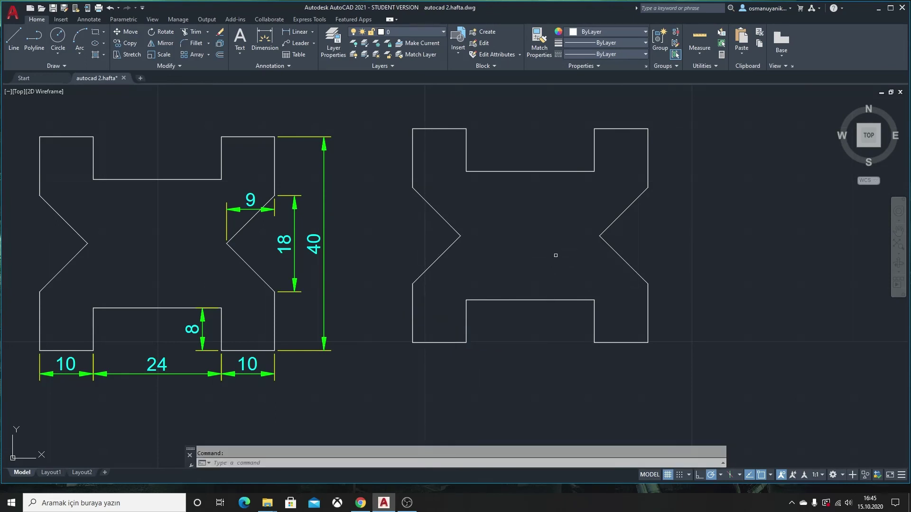